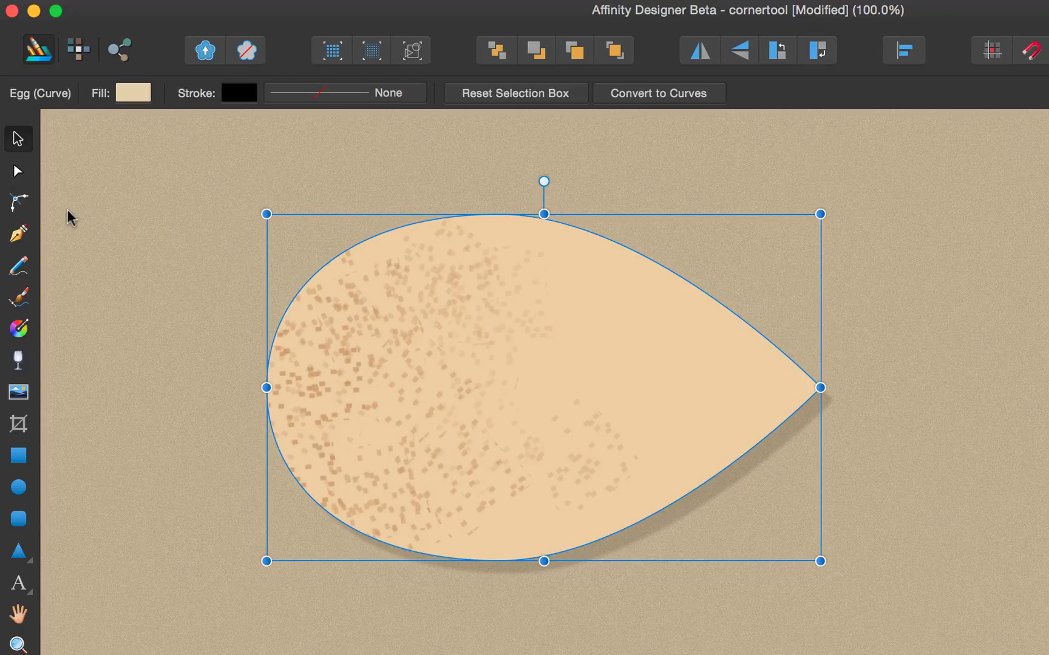
# Round the egg's sharp right point with the Corner tool to a radius of about 12.1 mm
pyautogui.click(18, 203)
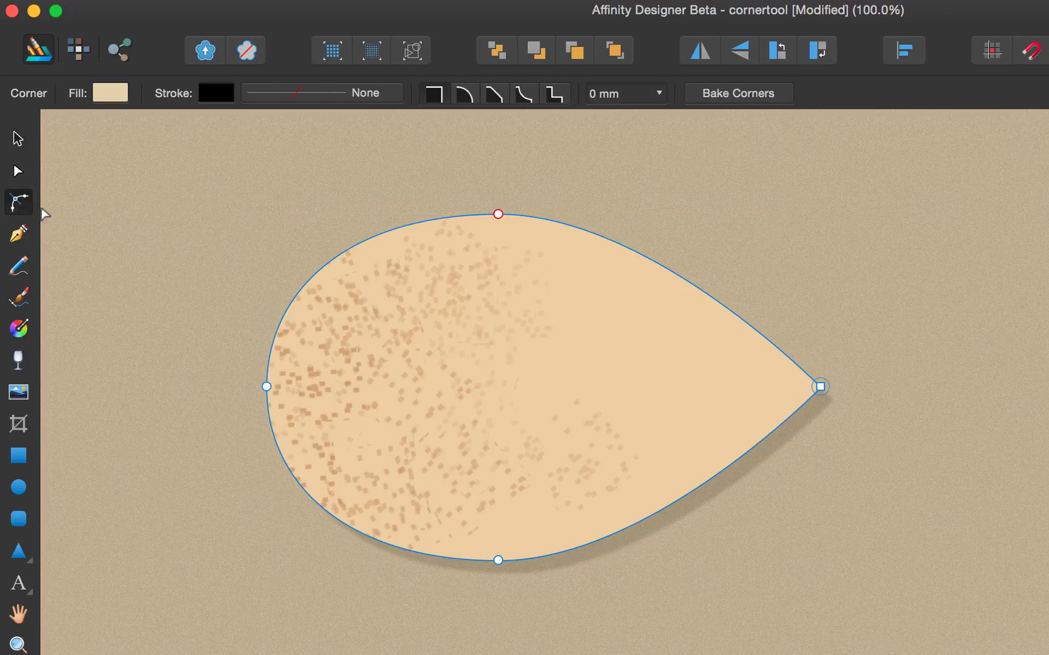
pyautogui.click(819, 387)
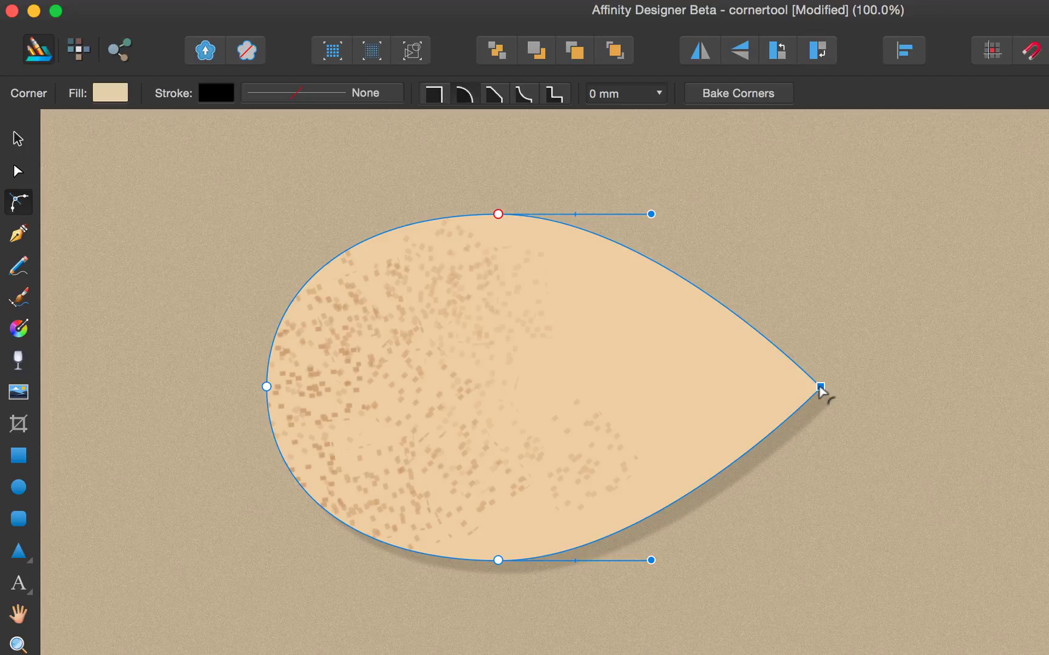
pyautogui.moveTo(819, 388); pyautogui.dragTo(690, 390)
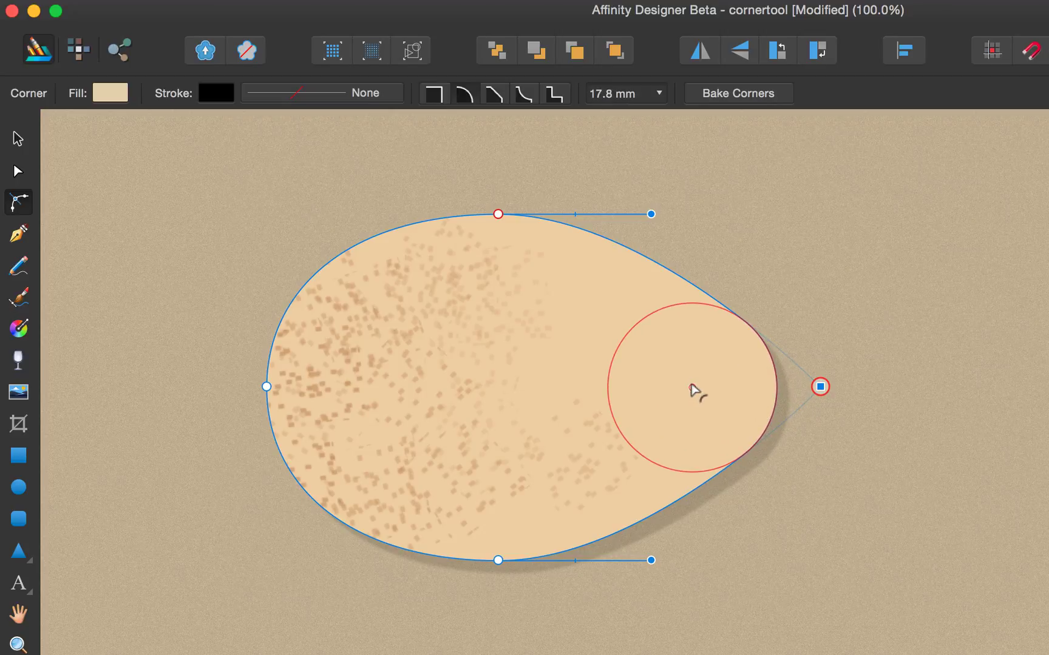
pyautogui.moveTo(690, 388); pyautogui.dragTo(614, 386)
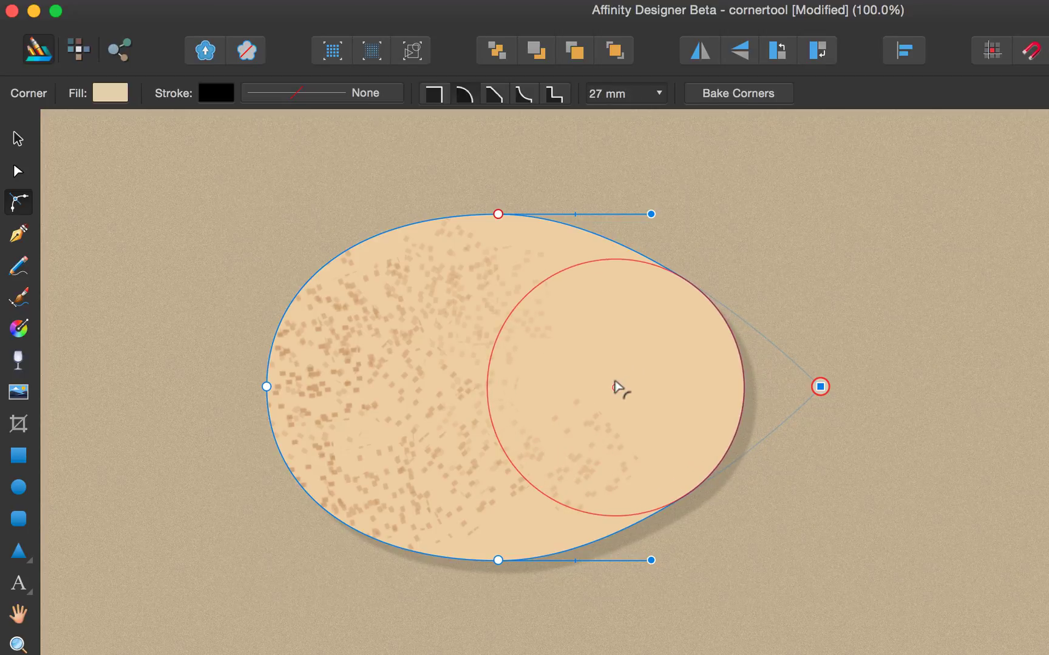
pyautogui.moveTo(614, 386); pyautogui.dragTo(696, 384)
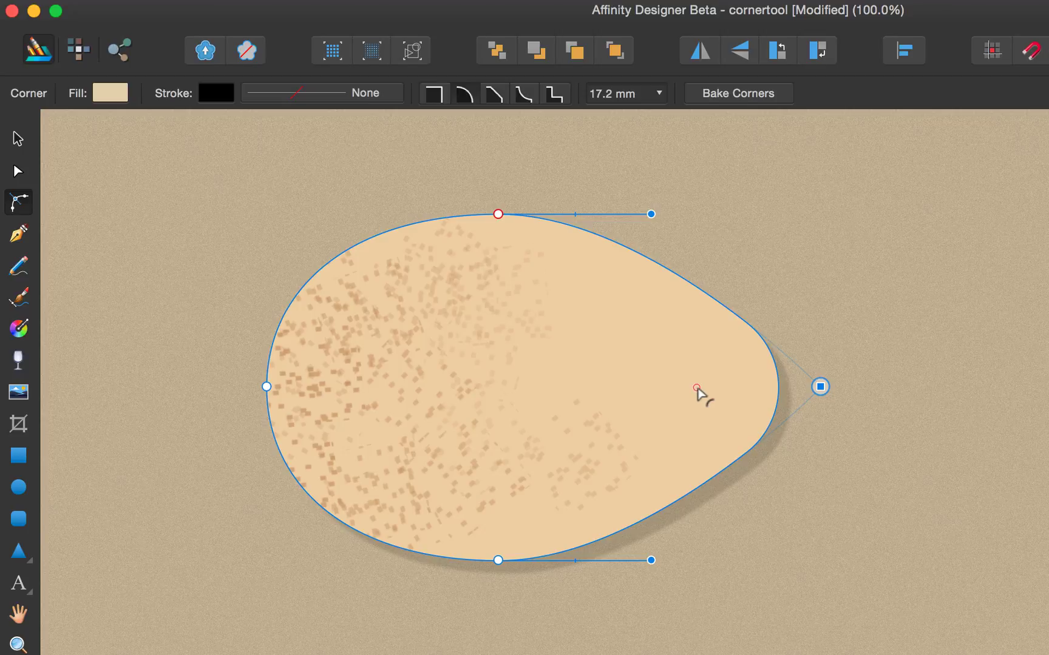
pyautogui.moveTo(696, 388)
pyautogui.mouseDown()
pyautogui.moveTo(740, 397)
pyautogui.moveTo(704, 387)
pyautogui.mouseUp()
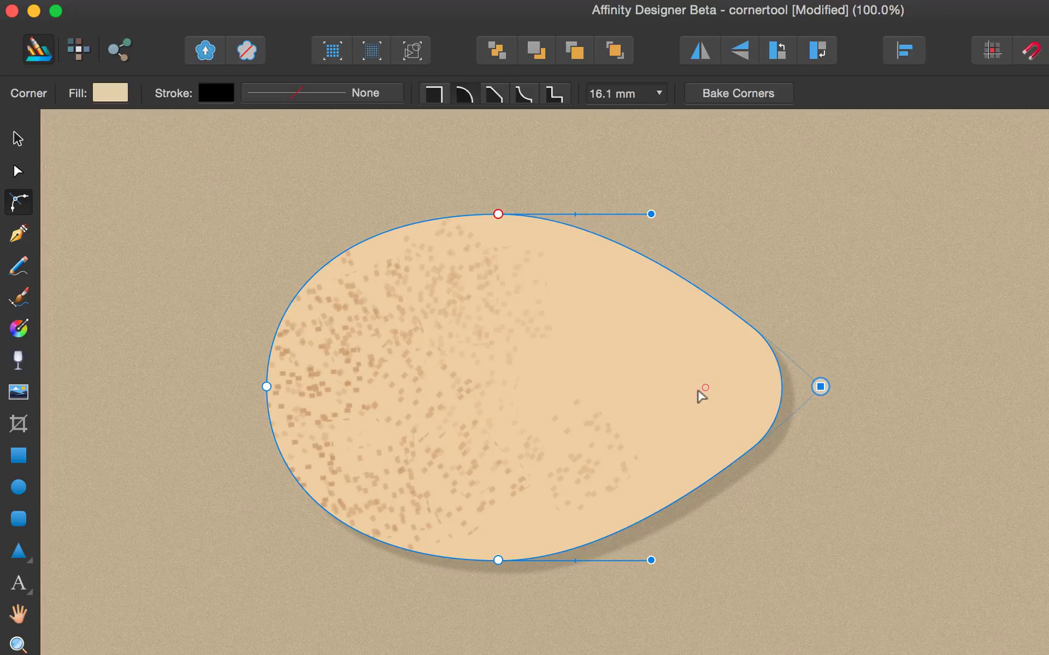
pyautogui.moveTo(698, 391); pyautogui.dragTo(697, 392)
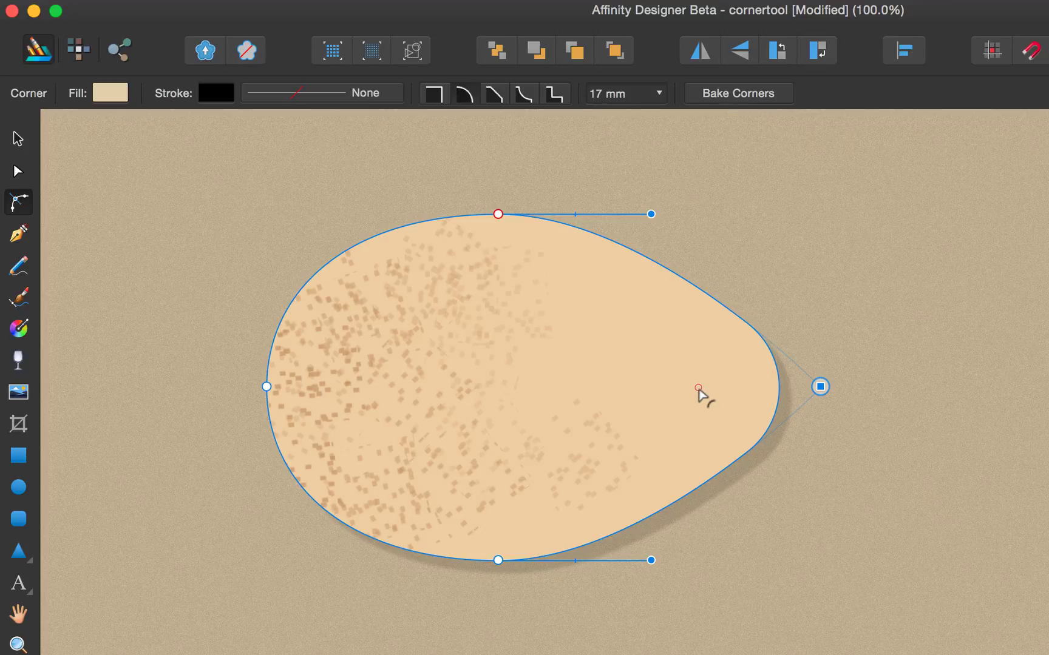
pyautogui.moveTo(701, 393); pyautogui.dragTo(732, 391)
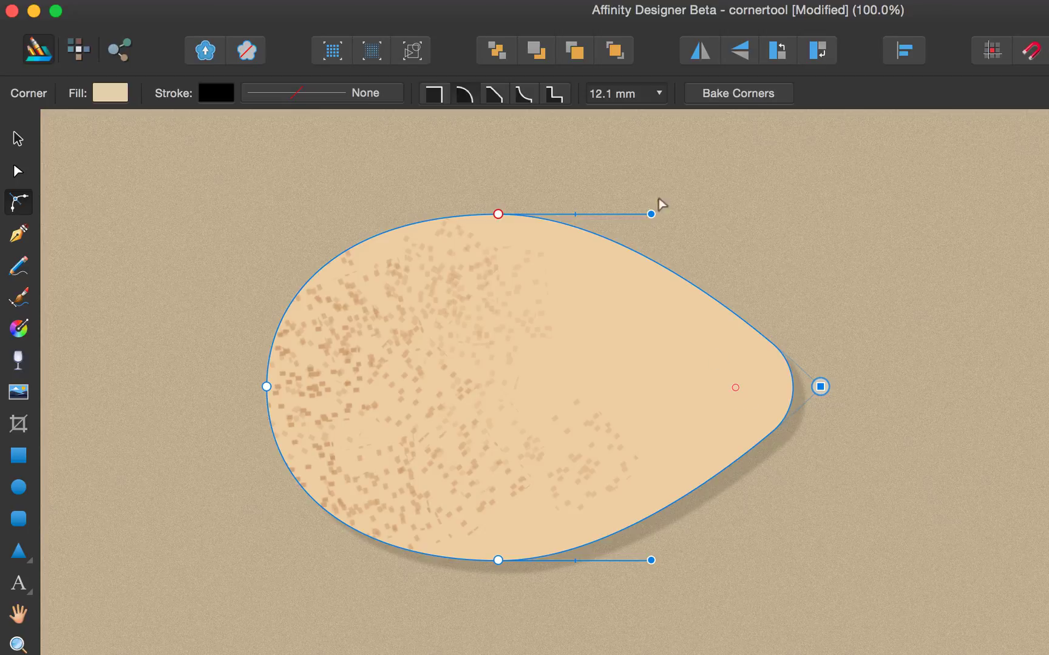
# Enter an exact 15 mm corner radius for the egg's rounded right tip
pyautogui.click(612, 94)
pyautogui.doubleClick(613, 94)
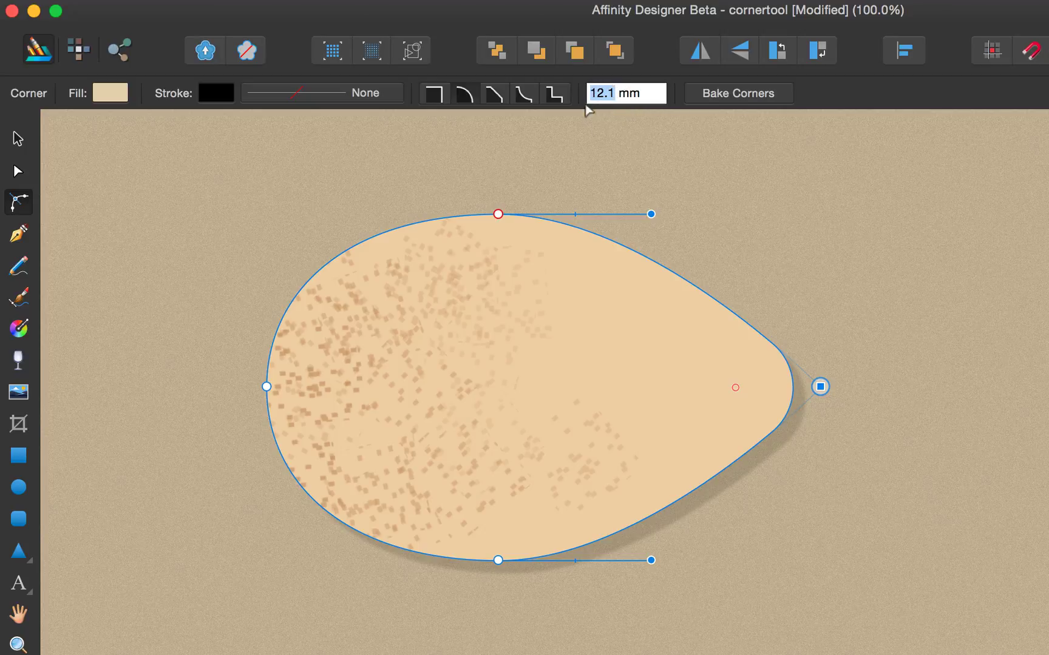
pyautogui.write('15')
pyautogui.press('Return')
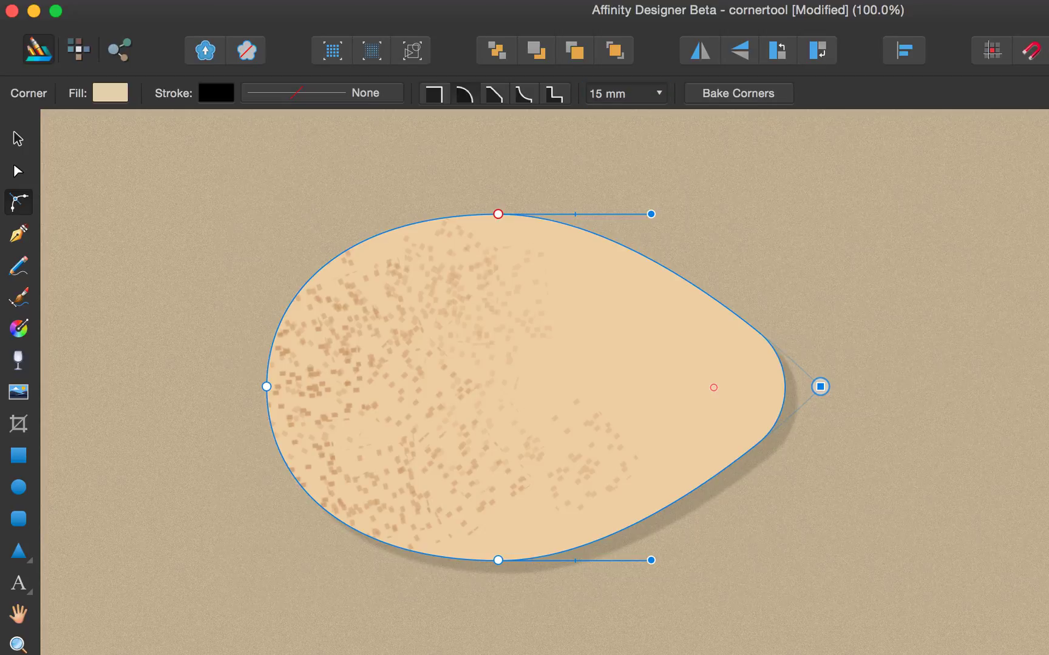
pyautogui.click(494, 97)
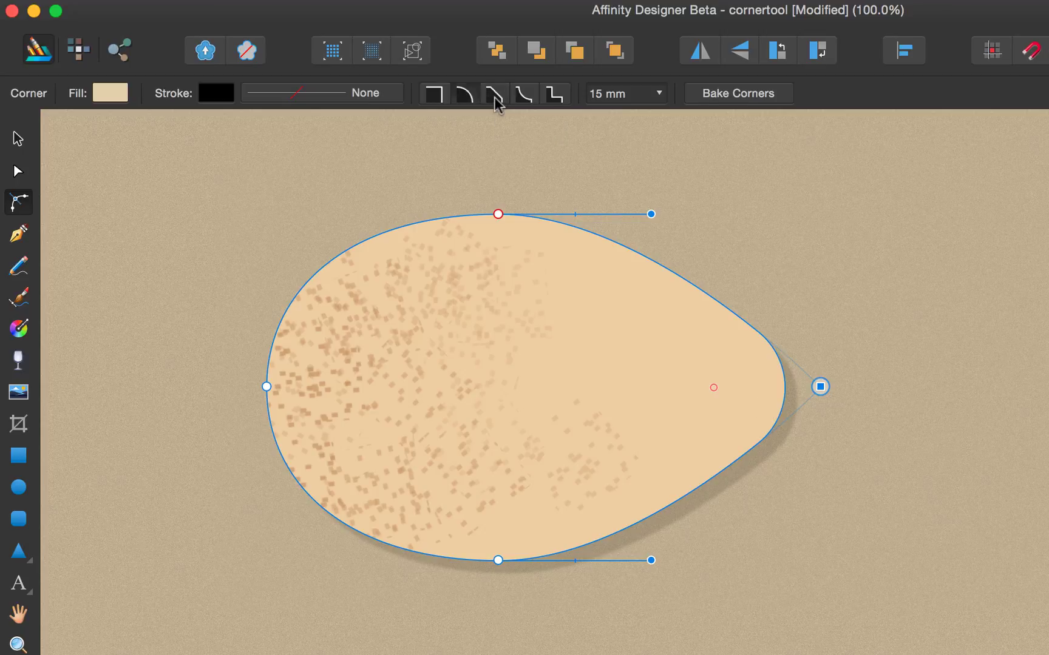
pyautogui.click(527, 96)
pyautogui.click(562, 96)
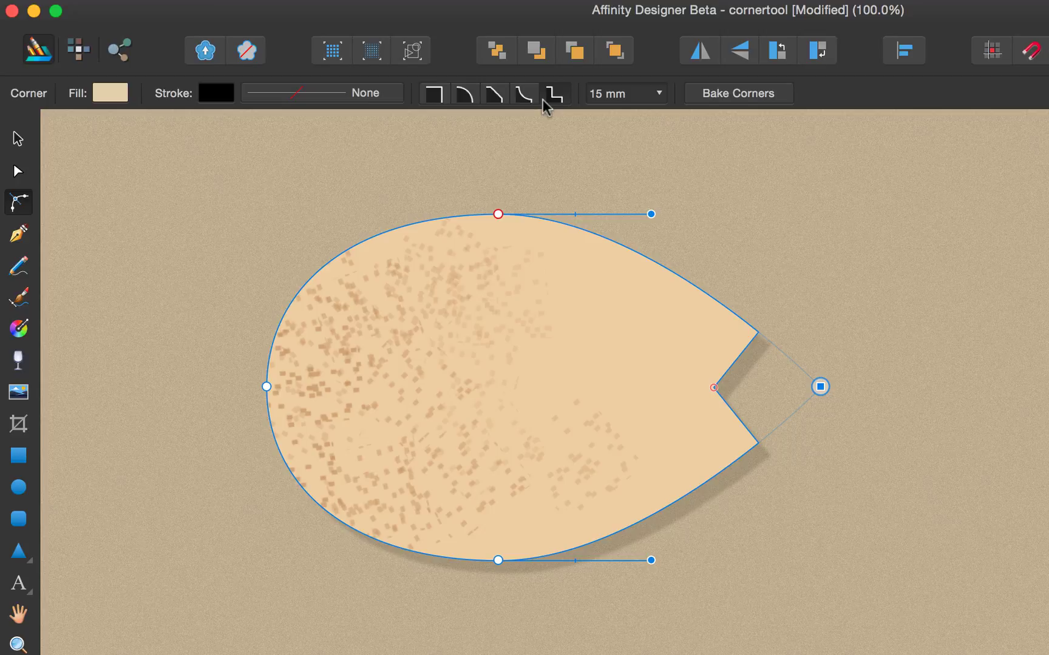
pyautogui.click(522, 98)
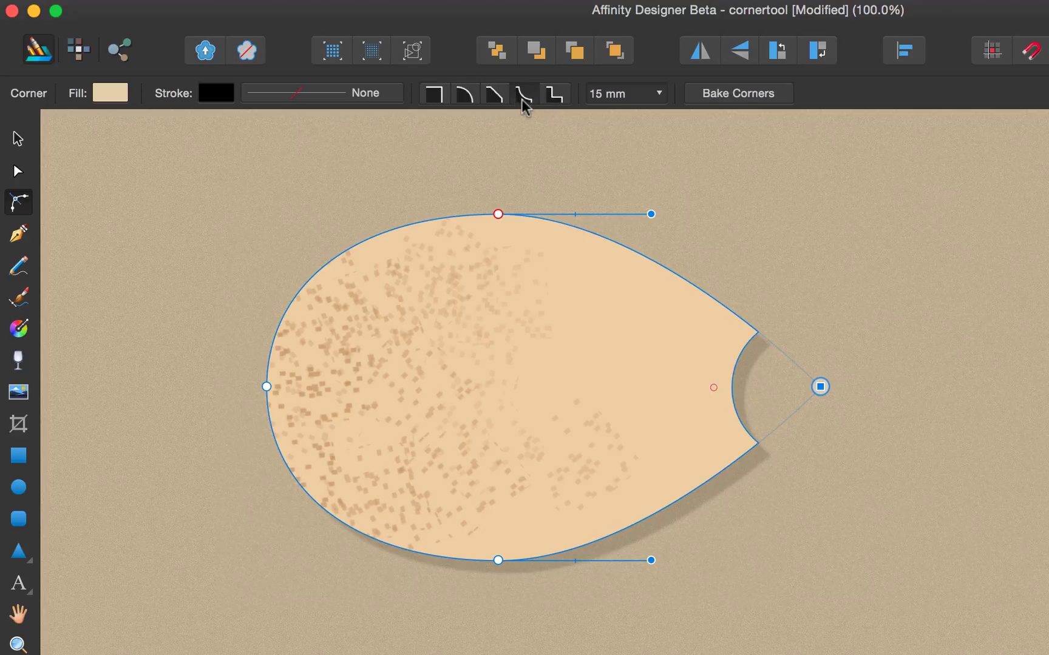
pyautogui.click(465, 98)
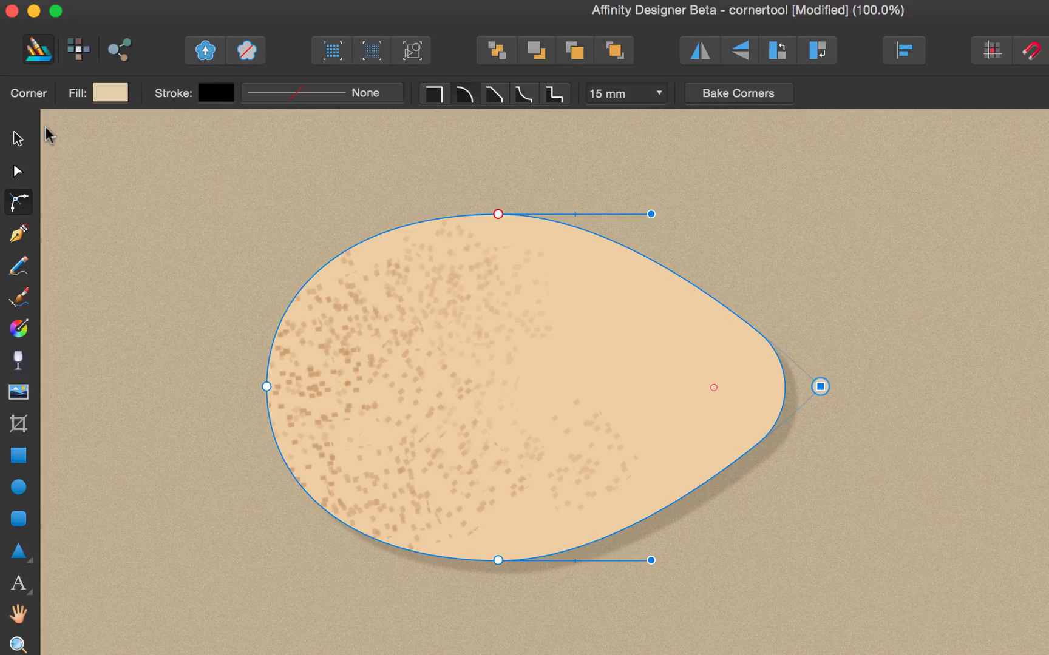
# Scale the rounded egg down from its bottom-left corner handle, then return to the Corner tool
pyautogui.click(18, 138)
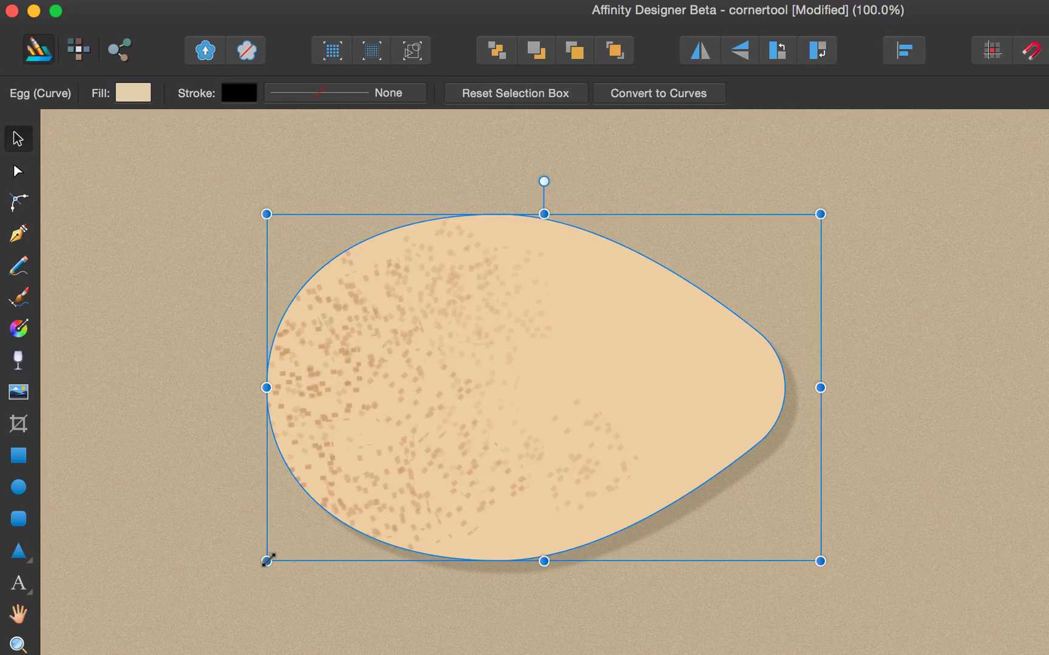
pyautogui.moveTo(267, 562); pyautogui.dragTo(464, 437)
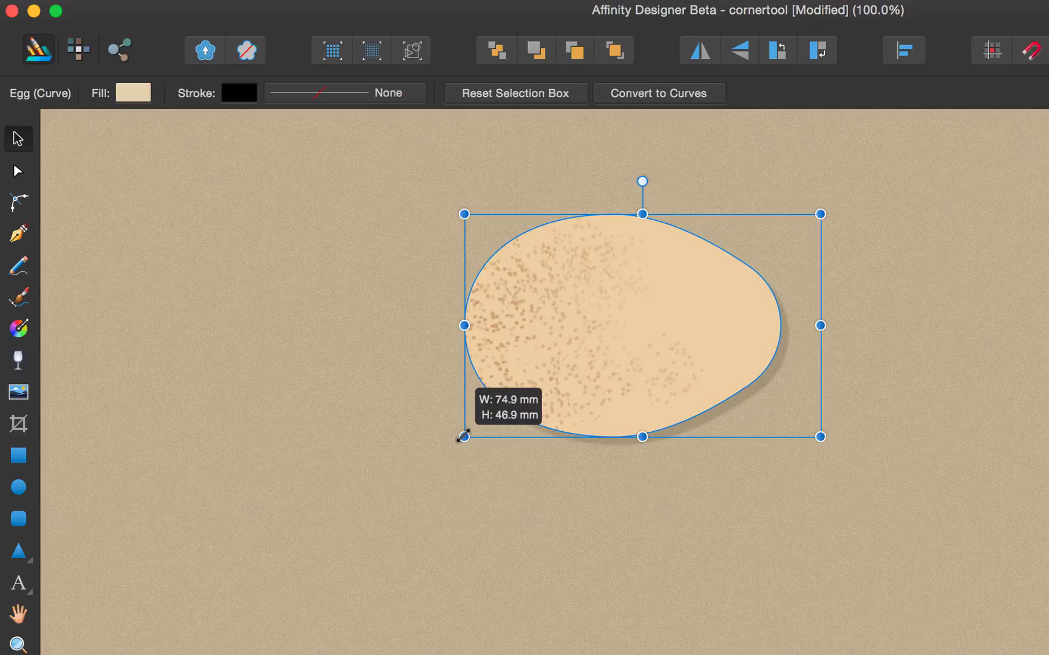
pyautogui.click(19, 205)
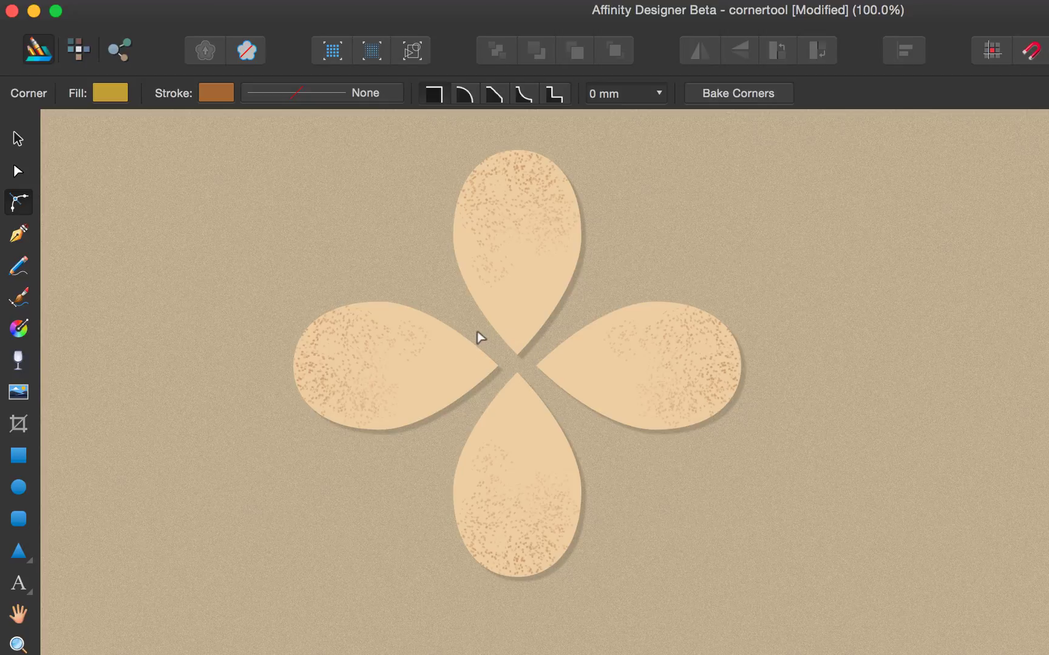
# Select all four petals and round their centre points together to about 5.2 mm
pyautogui.click(508, 320)
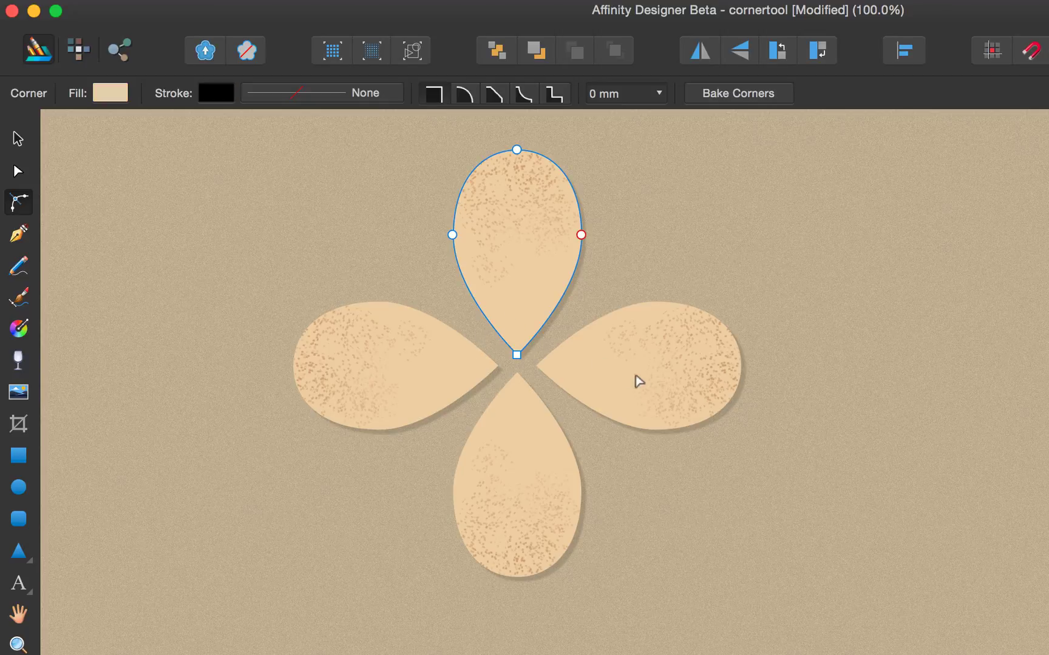
pyautogui.keyDown('shift'); pyautogui.click(673, 387); pyautogui.keyUp('shift')
pyautogui.keyDown('shift'); pyautogui.click(424, 390); pyautogui.keyUp('shift')
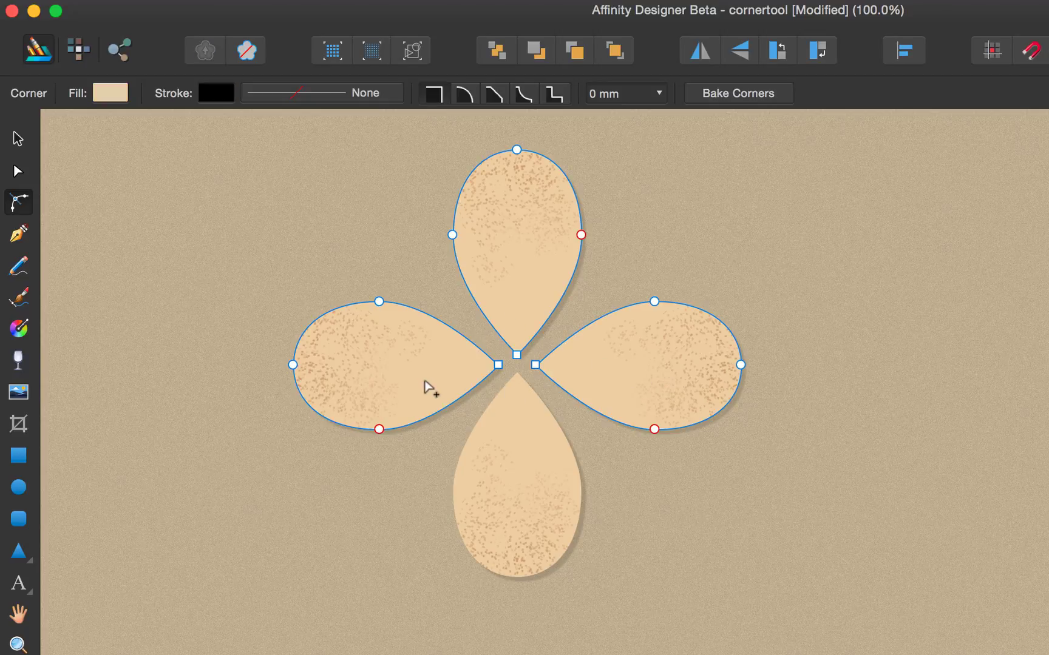
pyautogui.keyDown('shift'); pyautogui.click(522, 462); pyautogui.keyUp('shift')
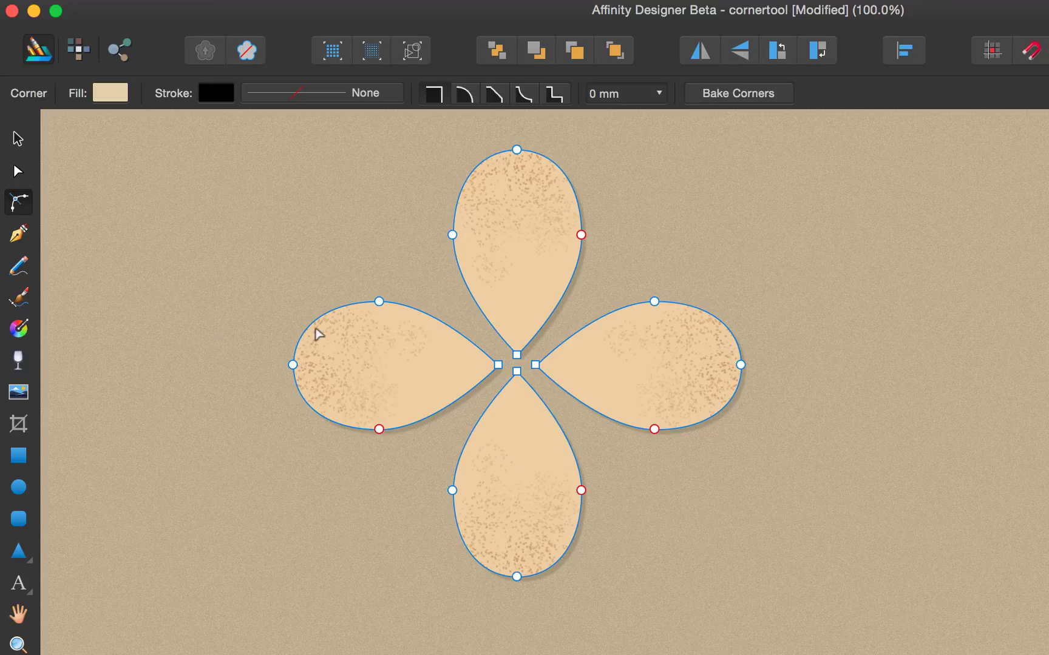
pyautogui.moveTo(467, 322); pyautogui.dragTo(589, 404)
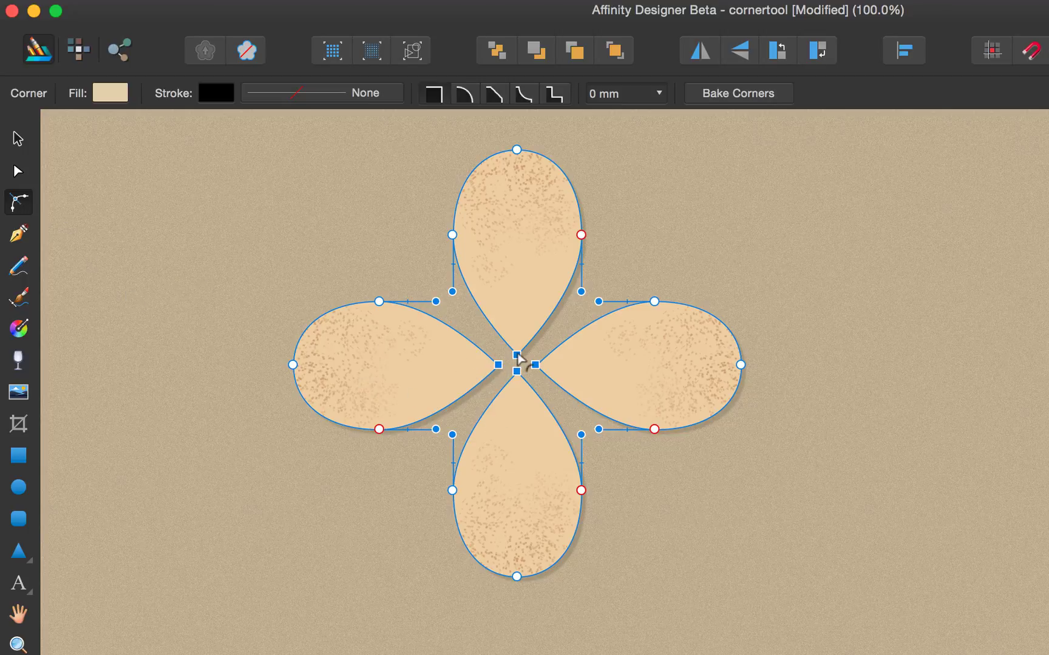
pyautogui.moveTo(519, 358); pyautogui.dragTo(526, 313)
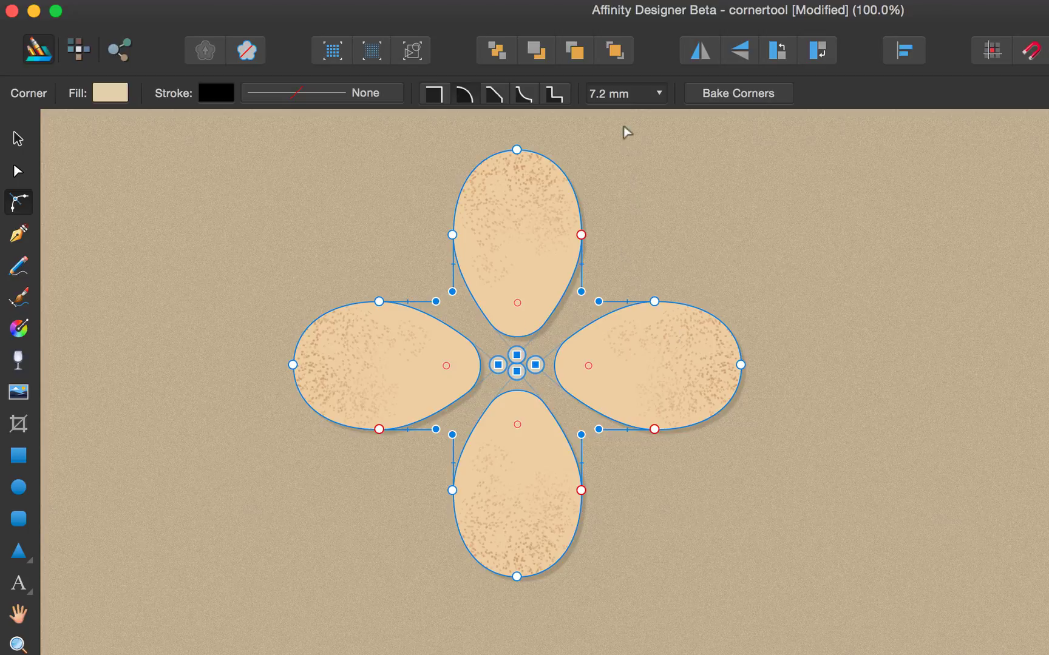
# Set the centre corner radius to 8 mm, then undo back to sharp 0 mm points
pyautogui.moveTo(609, 92); pyautogui.dragTo(586, 92)
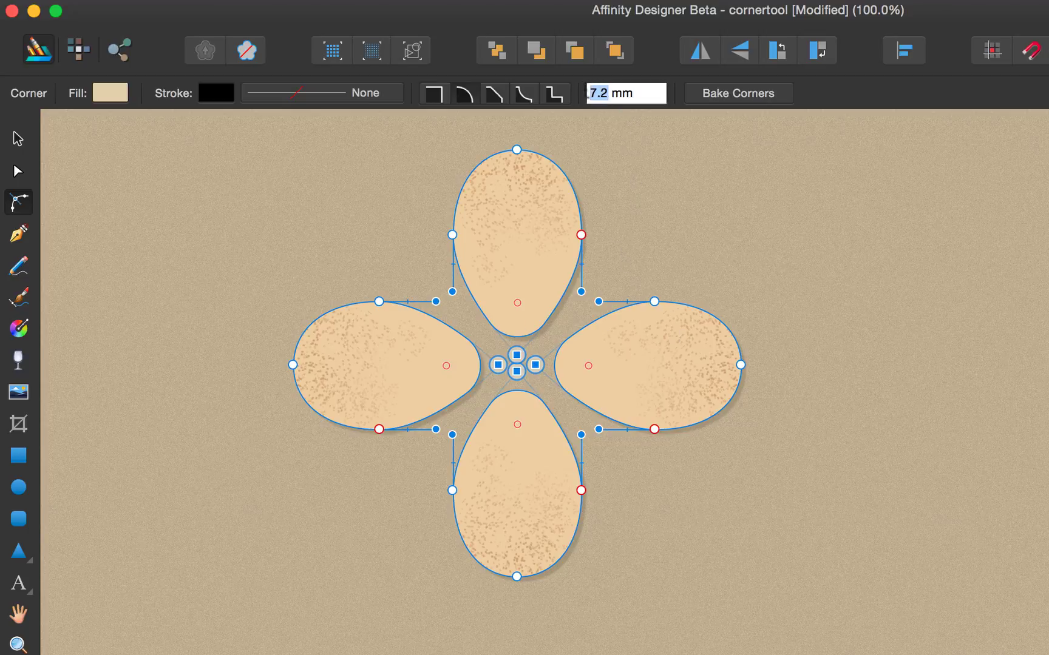
pyautogui.write('8')
pyautogui.press('Return')
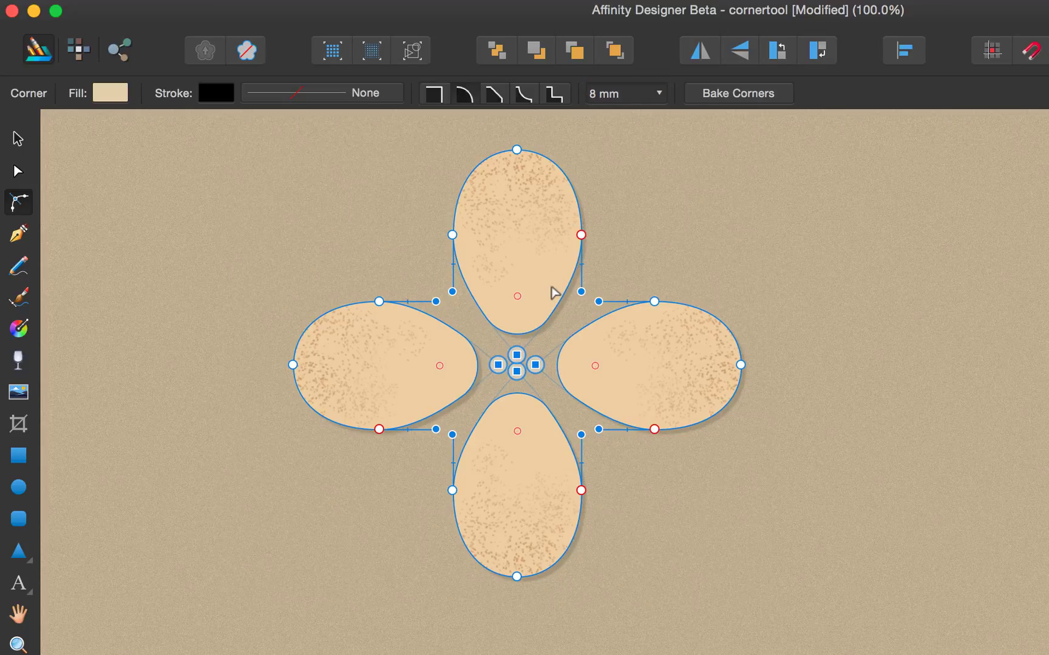
pyautogui.press('super+z')
pyautogui.press('super+z')
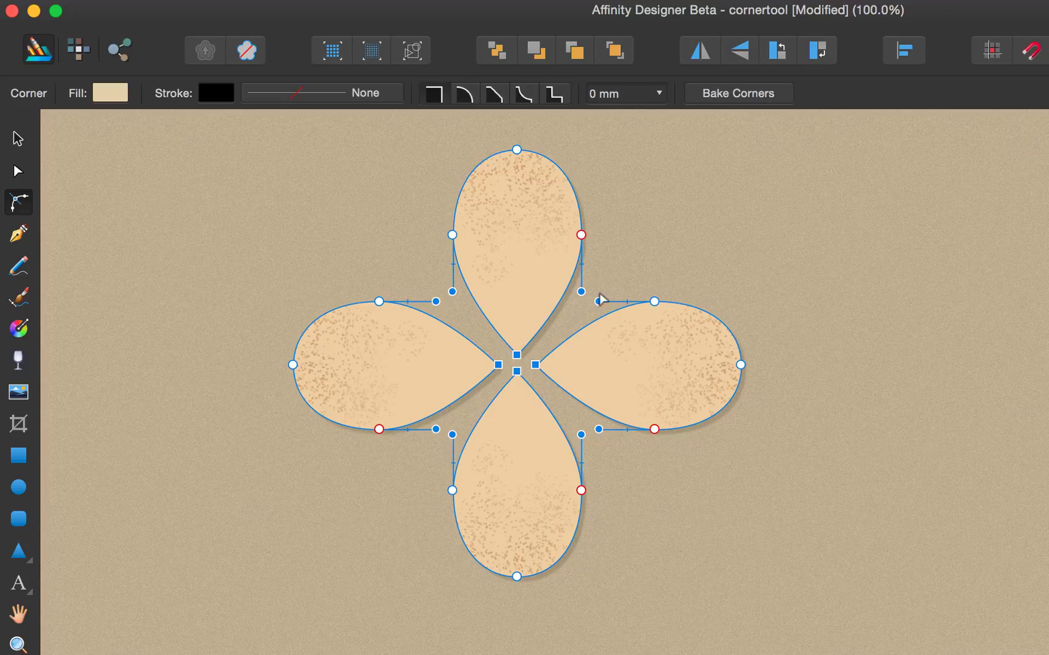
# Select only the top and bottom petals and marquee their centre corner nodes
pyautogui.click(640, 280)
pyautogui.click(537, 282)
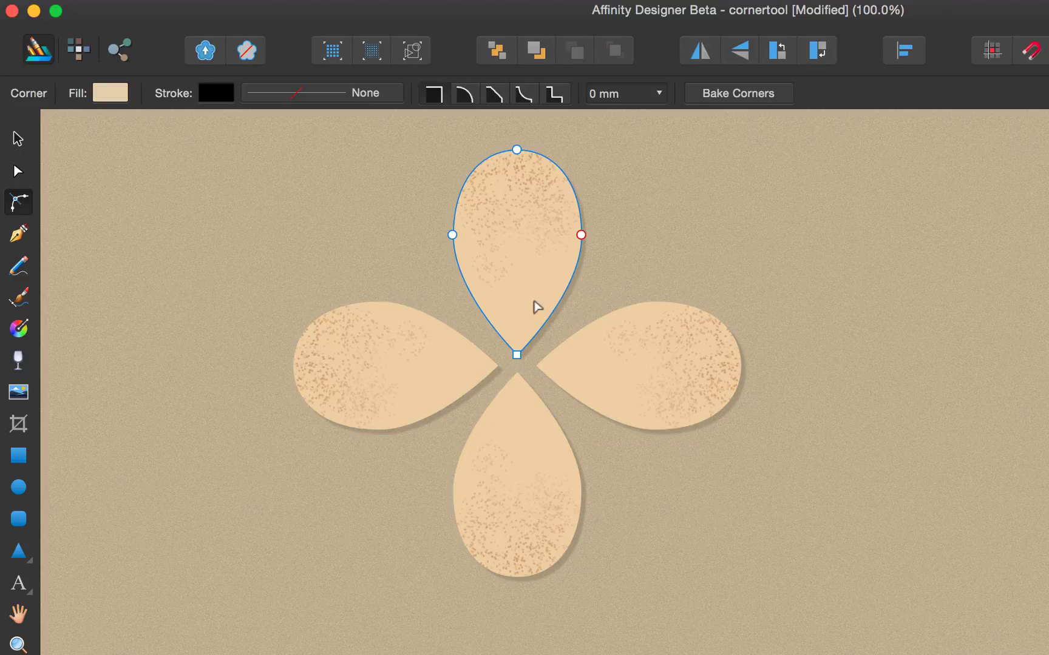
pyautogui.keyDown('shift'); pyautogui.click(530, 466); pyautogui.keyUp('shift')
pyautogui.moveTo(498, 342); pyautogui.dragTo(519, 298)
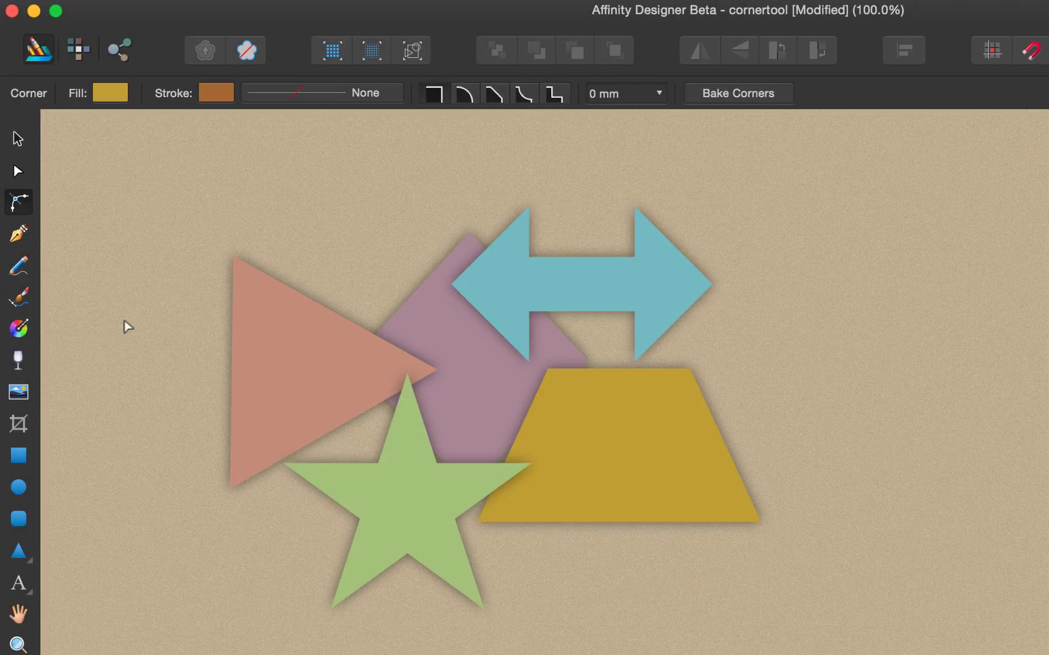
# Round the triangle's top corner, then marquee and round the green star's two lower inner corners
pyautogui.click(308, 356)
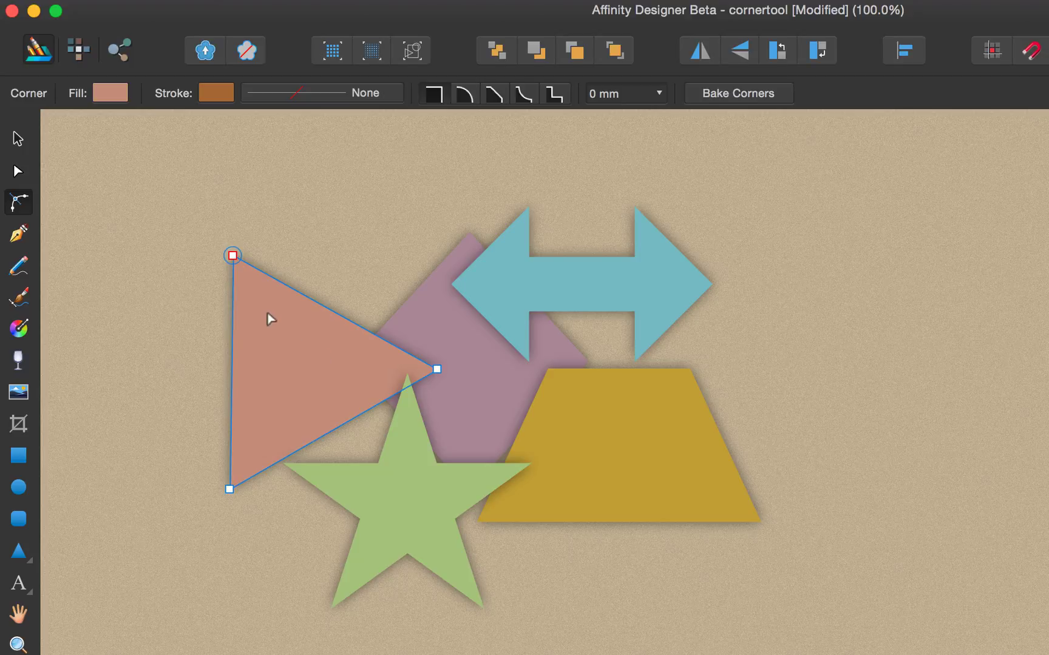
pyautogui.moveTo(233, 256); pyautogui.dragTo(276, 332)
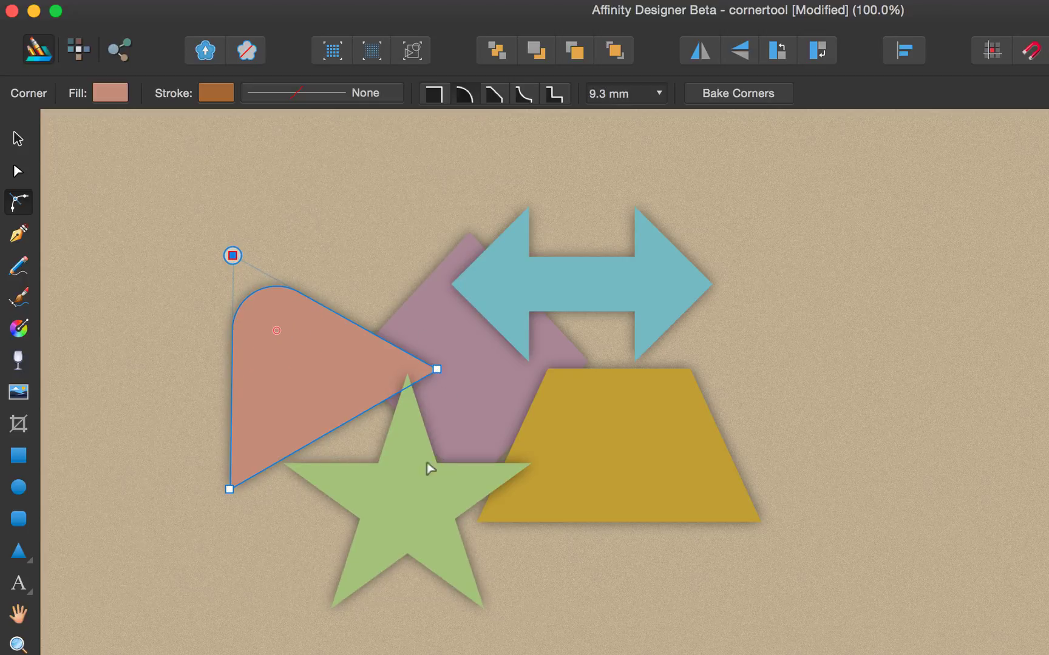
pyautogui.click(421, 478)
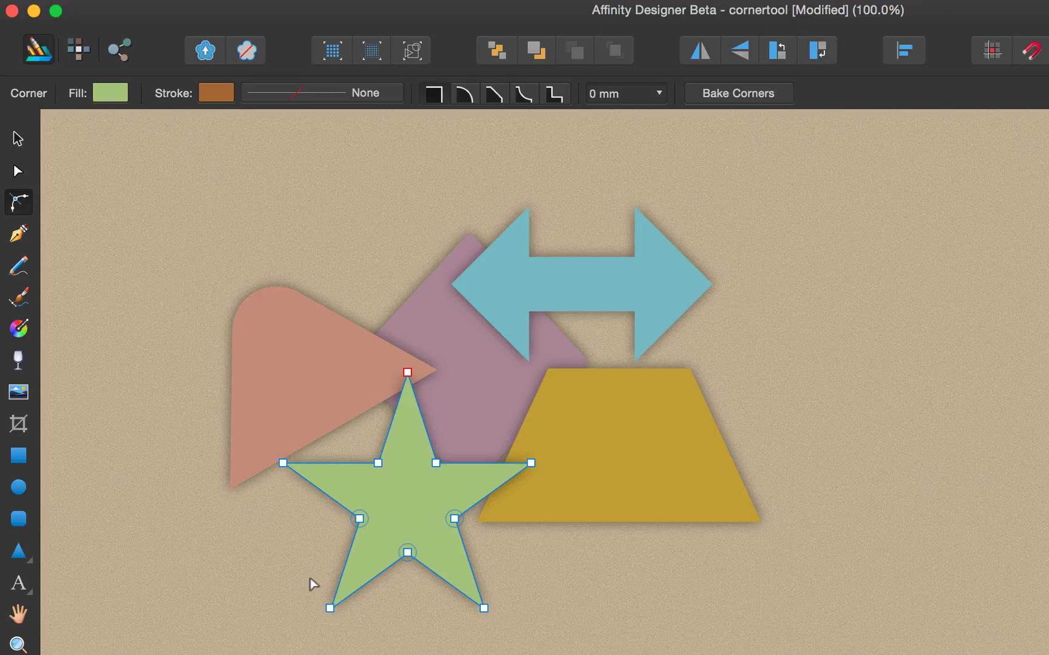
pyautogui.moveTo(326, 509); pyautogui.dragTo(479, 539)
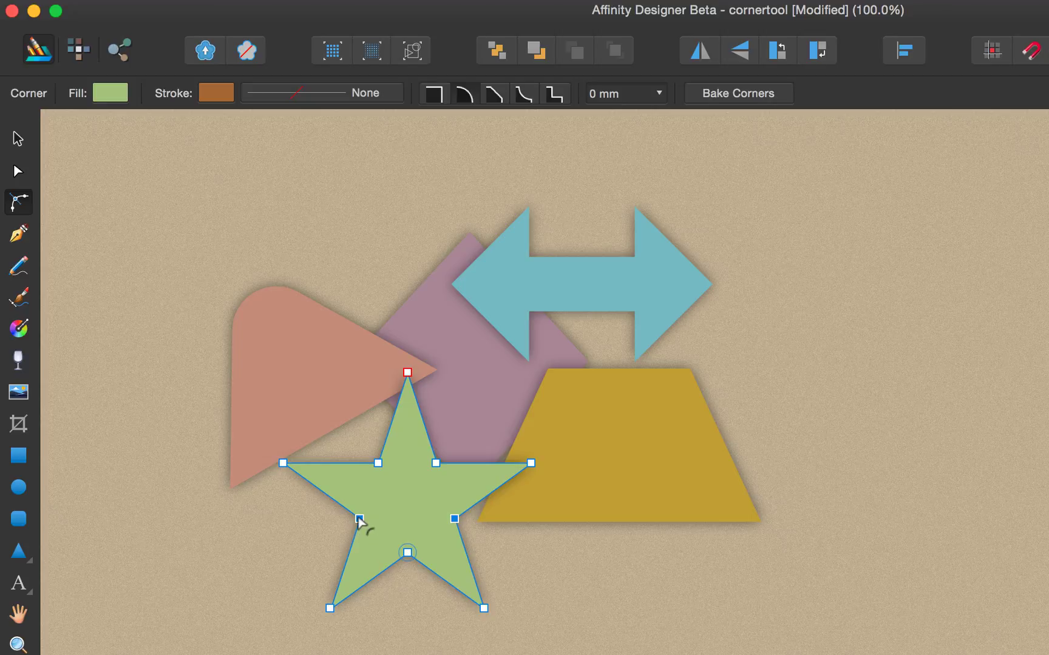
pyautogui.moveTo(359, 520); pyautogui.dragTo(295, 554)
# Marquee and round the blue double arrow's four inner corners, then round its right tip
pyautogui.click(590, 295)
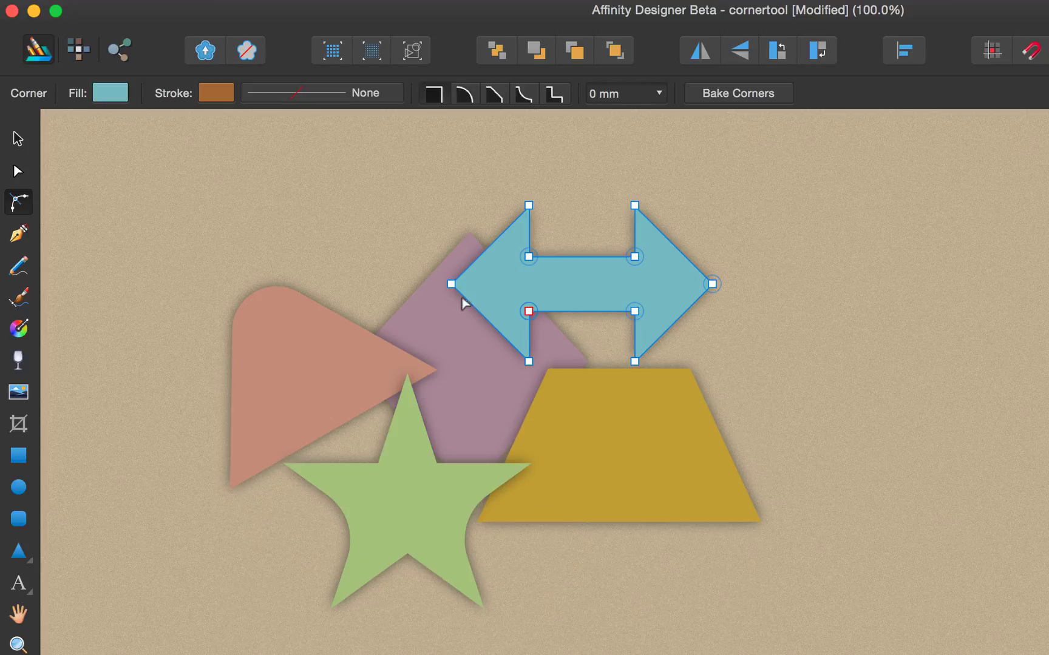
pyautogui.moveTo(508, 240); pyautogui.dragTo(668, 325)
pyautogui.moveTo(635, 257); pyautogui.dragTo(597, 223)
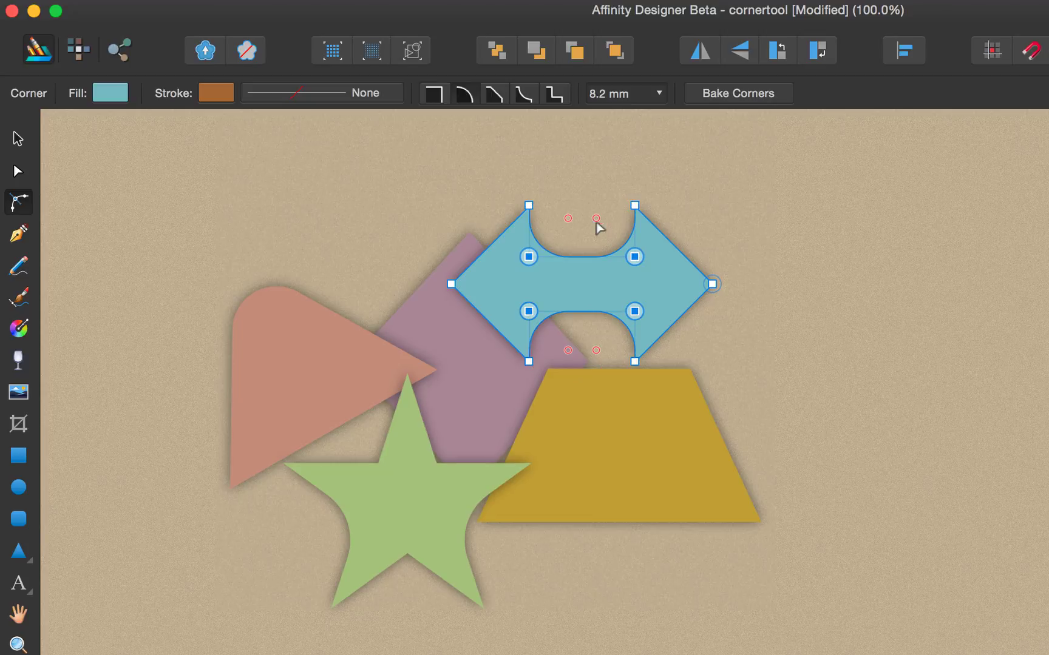
pyautogui.click(712, 284)
pyautogui.moveTo(704, 288); pyautogui.dragTo(665, 289)
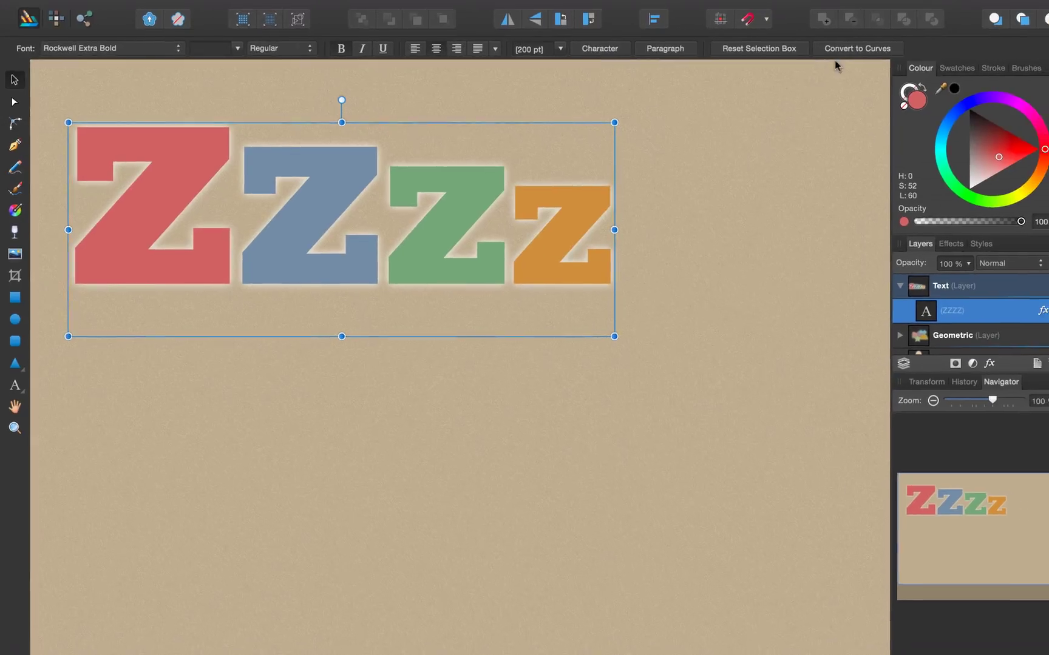
# Convert the ZZZZ text to curves, ungroup it into four Z shapes, and pick the Corner tool
pyautogui.click(929, 51)
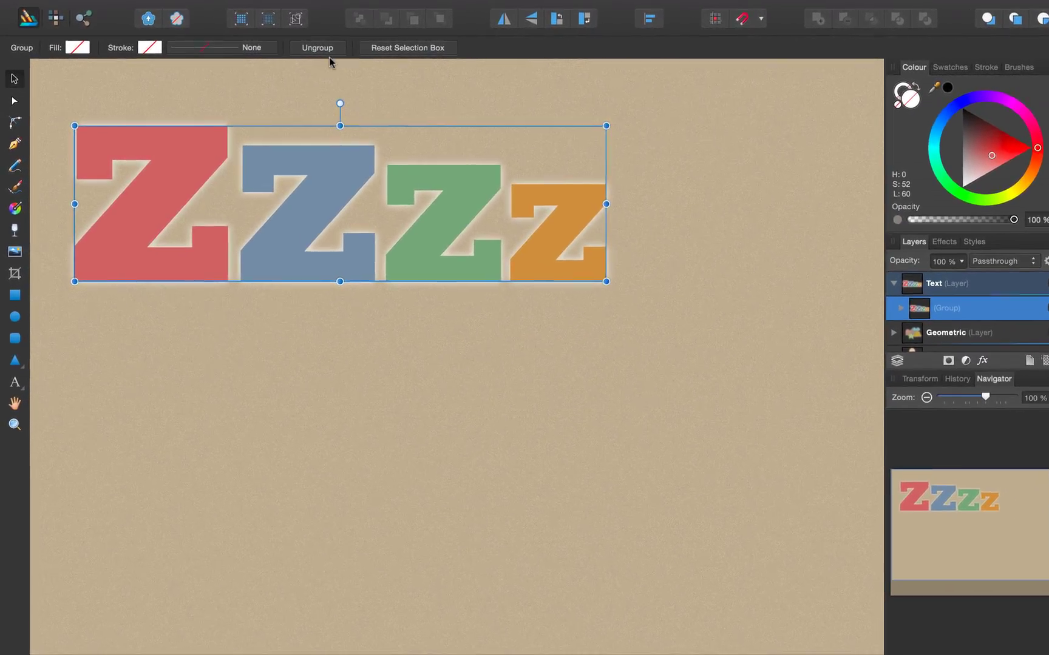
pyautogui.click(309, 47)
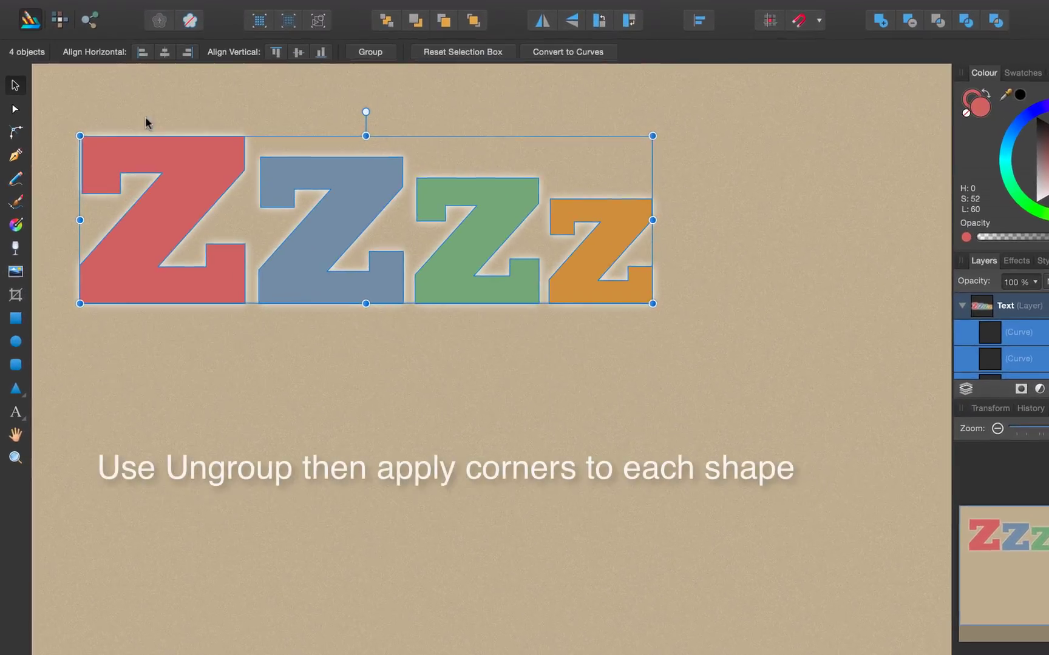
pyautogui.press('c')
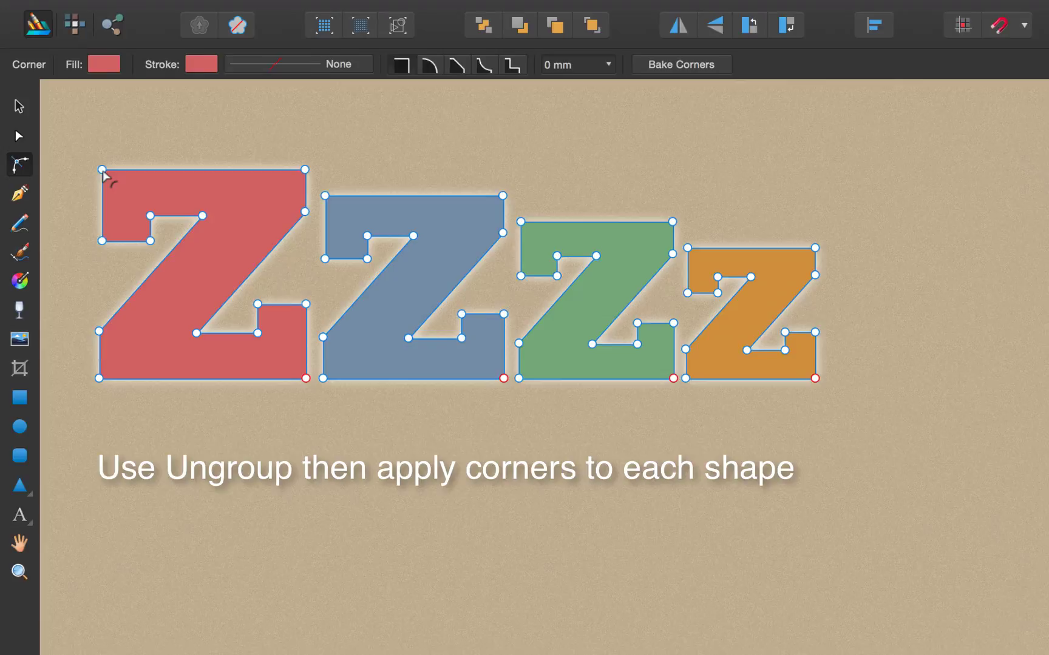
# Round the red Z's top-left, top-right and inner bottom-left corners, enlarging the top-left rounding
pyautogui.moveTo(102, 171); pyautogui.dragTo(155, 231)
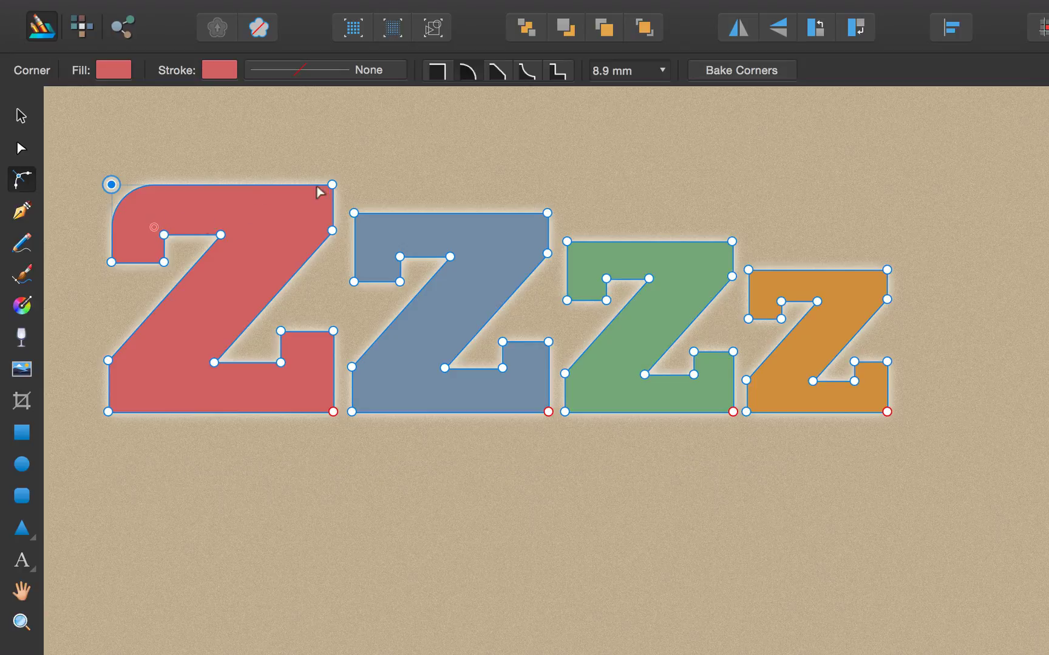
pyautogui.moveTo(332, 185); pyautogui.dragTo(271, 232)
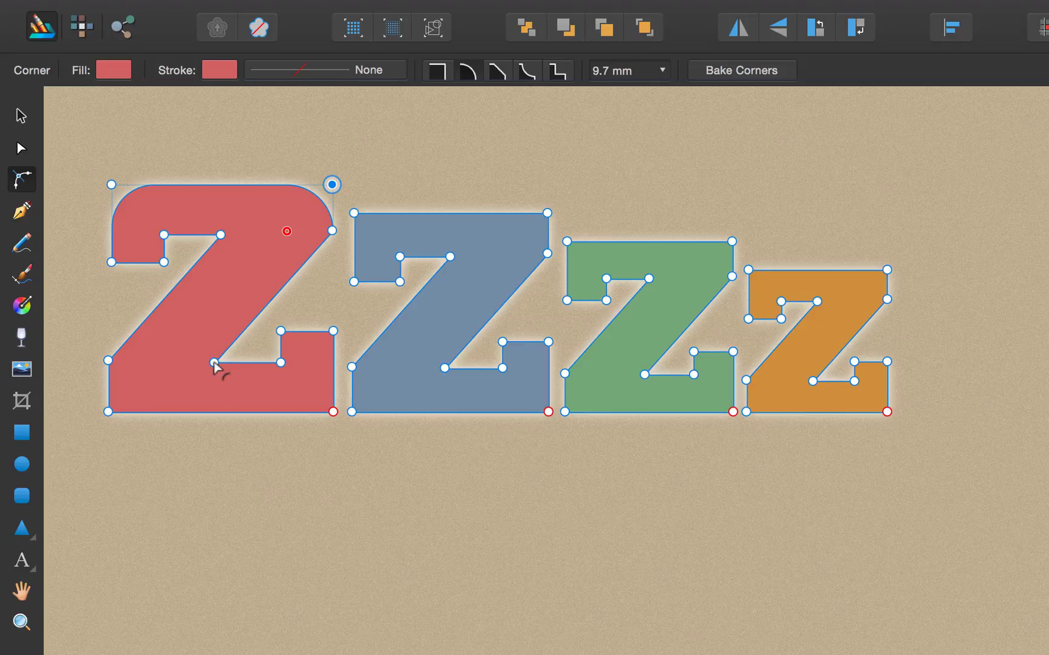
pyautogui.moveTo(214, 363); pyautogui.dragTo(309, 356)
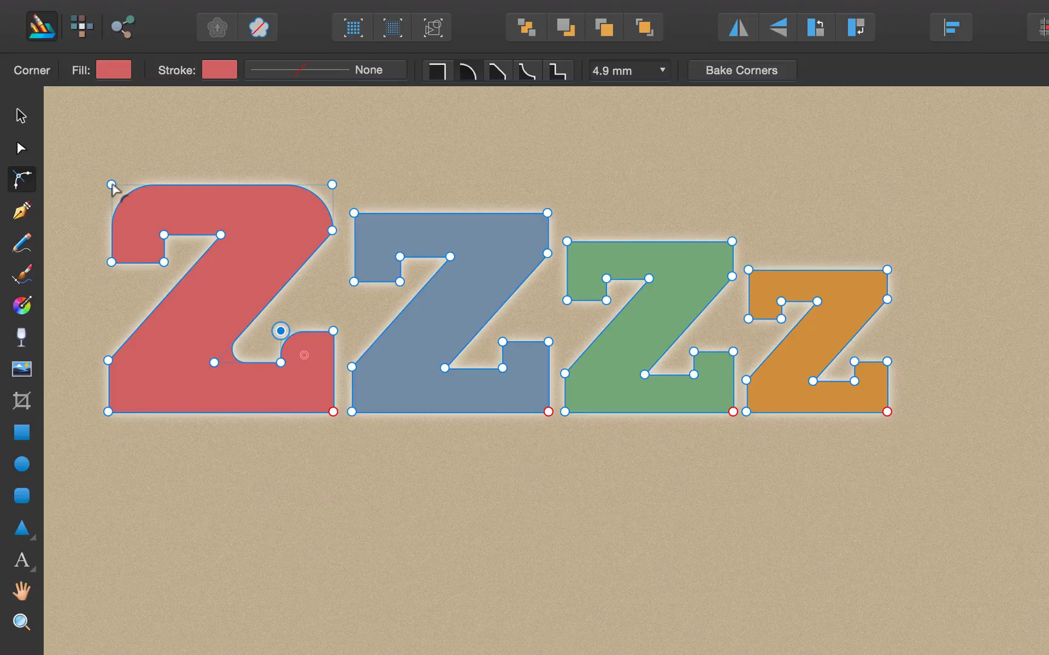
pyautogui.moveTo(112, 184); pyautogui.dragTo(159, 224)
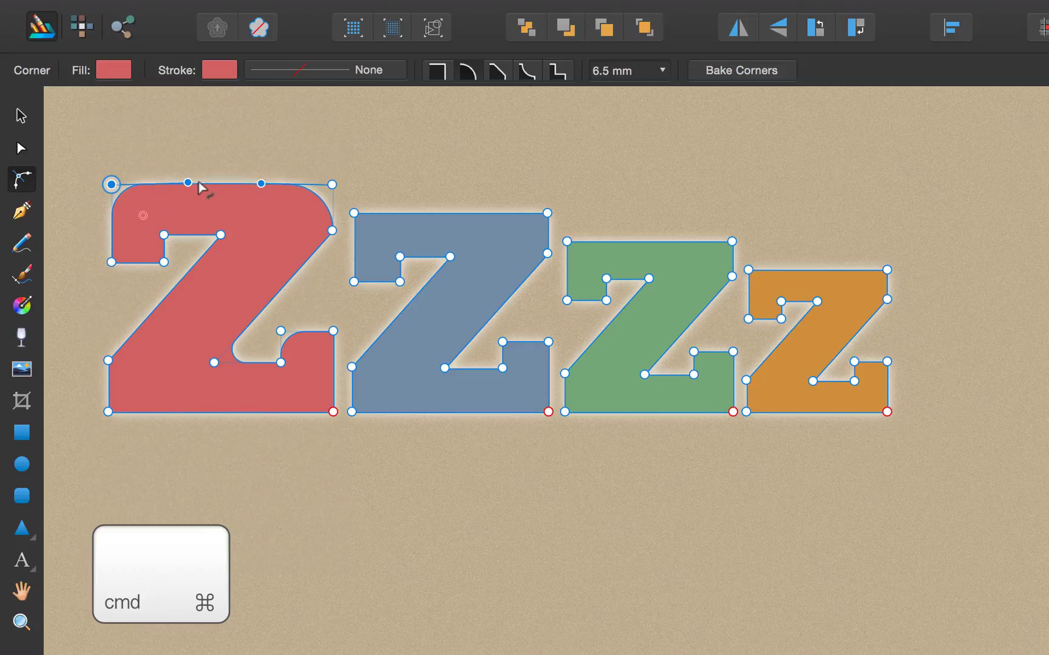
# Arch the red Z's top edge upward and curve the top stub's left edge and underside
pyautogui.moveTo(200, 187); pyautogui.dragTo(206, 147)
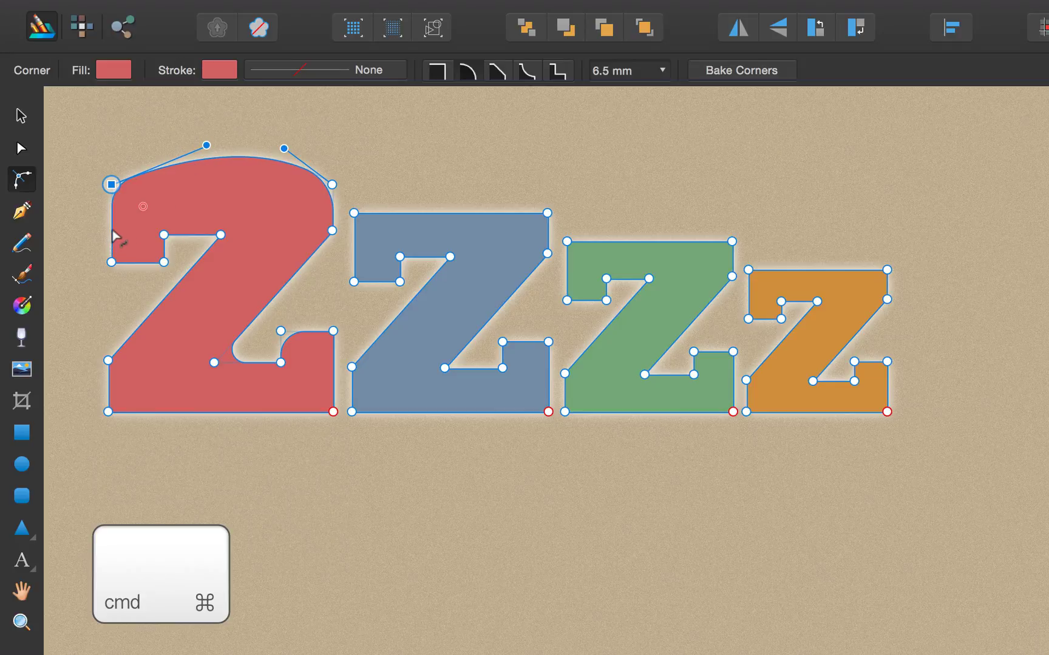
pyautogui.moveTo(115, 235); pyautogui.dragTo(89, 232)
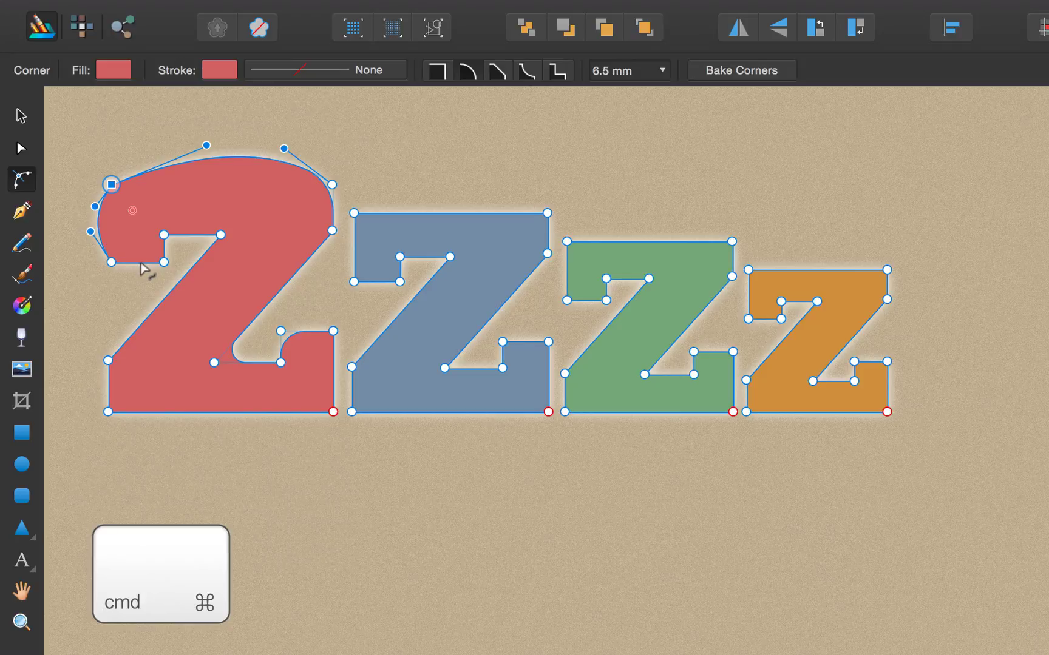
pyautogui.moveTo(143, 269); pyautogui.dragTo(136, 277)
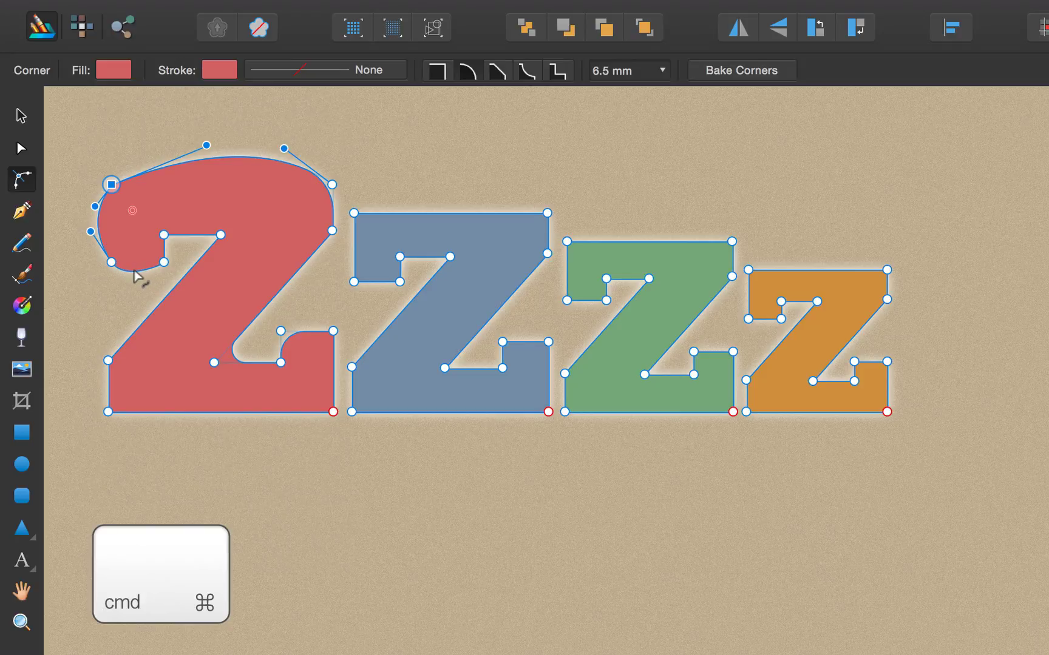